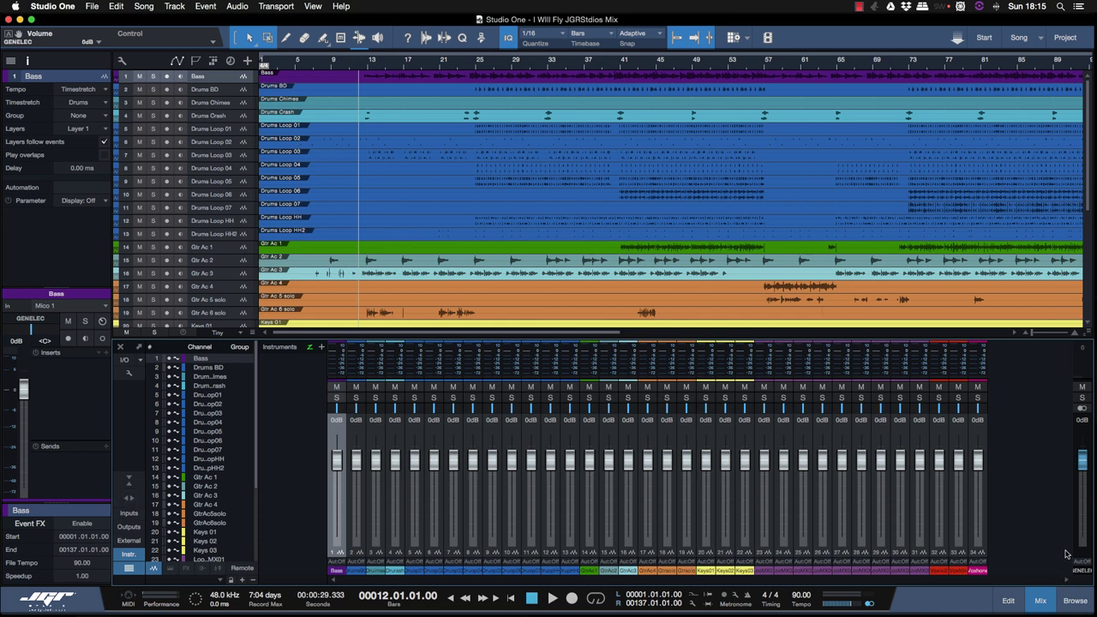
Play the mix from bar 12, check the channel meters on narrow console strips, and return the console to wide strips
{"action": "left_click", "coordinate": [128, 498]}
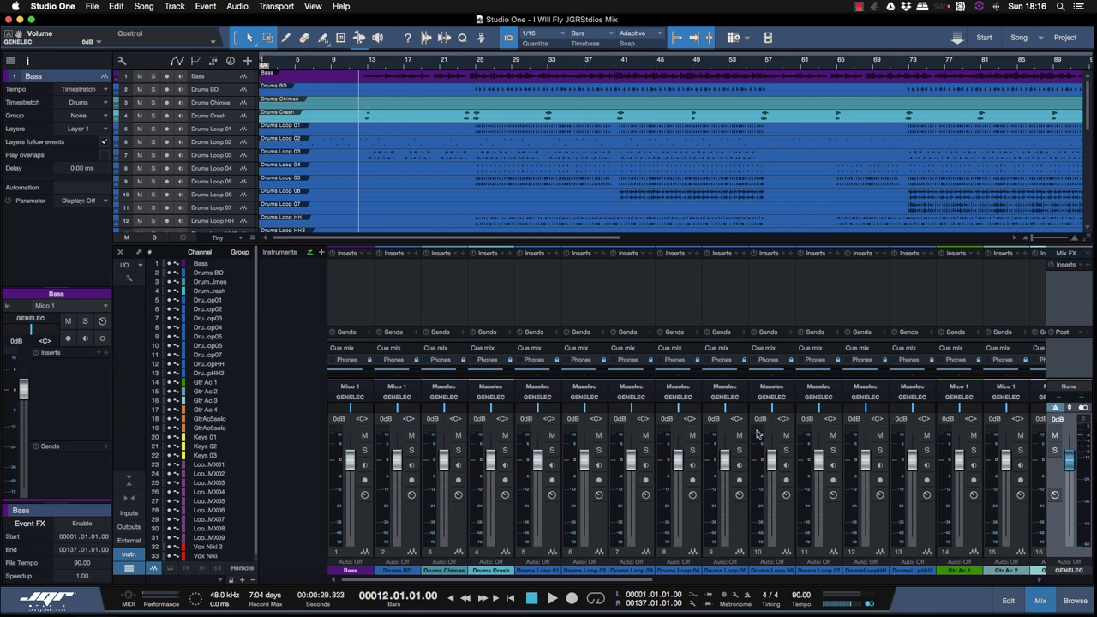
{"action": "key", "text": "space"}
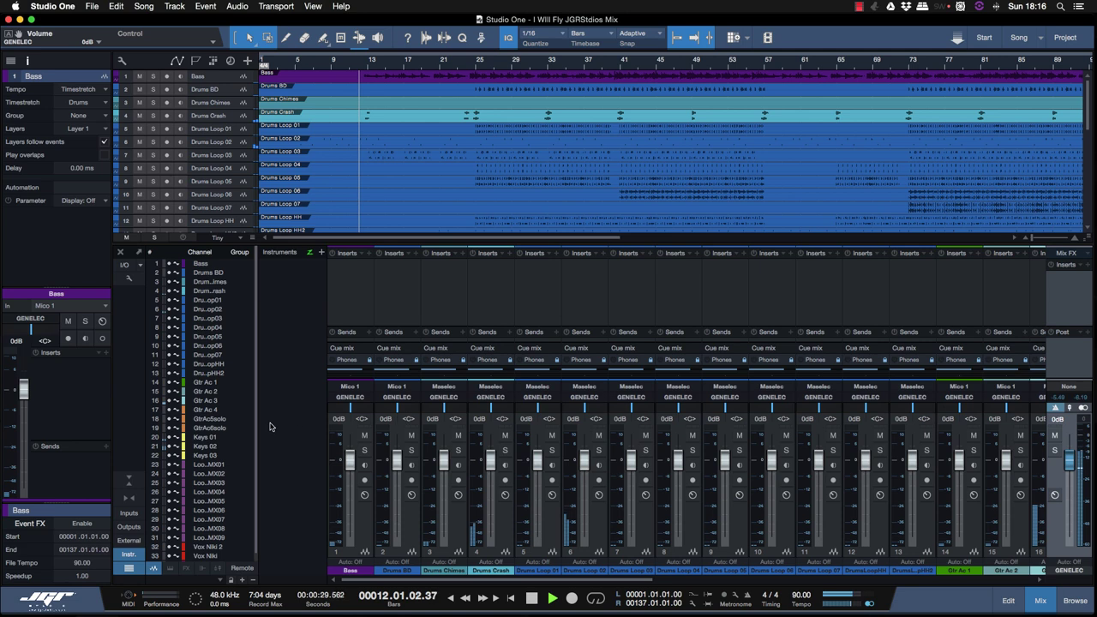
{"action": "left_click", "coordinate": [130, 496]}
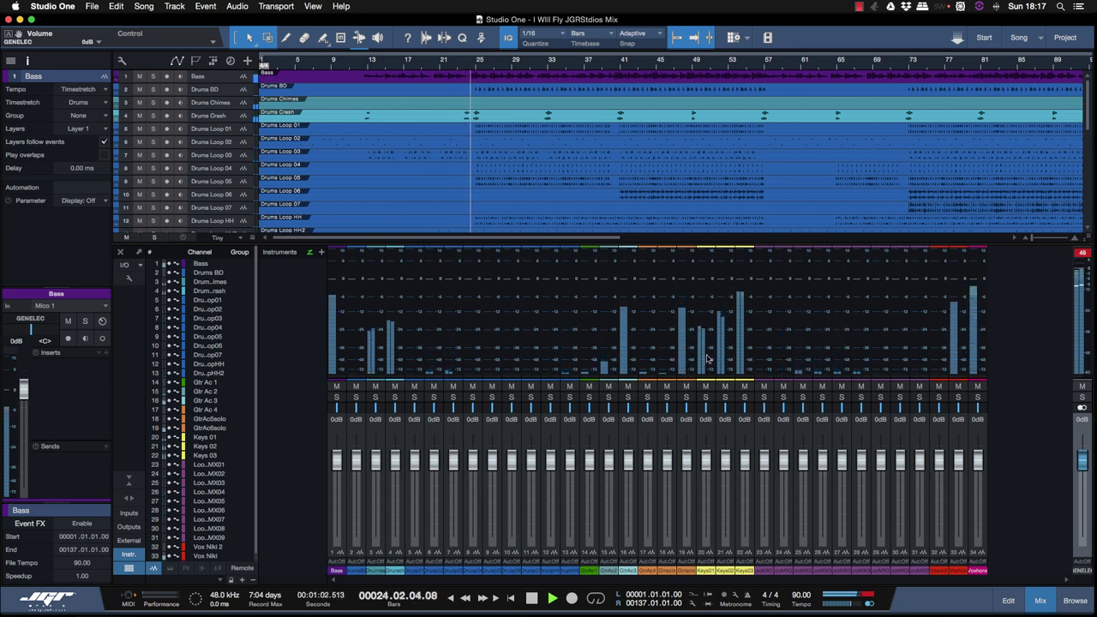
{"action": "key", "text": "space"}
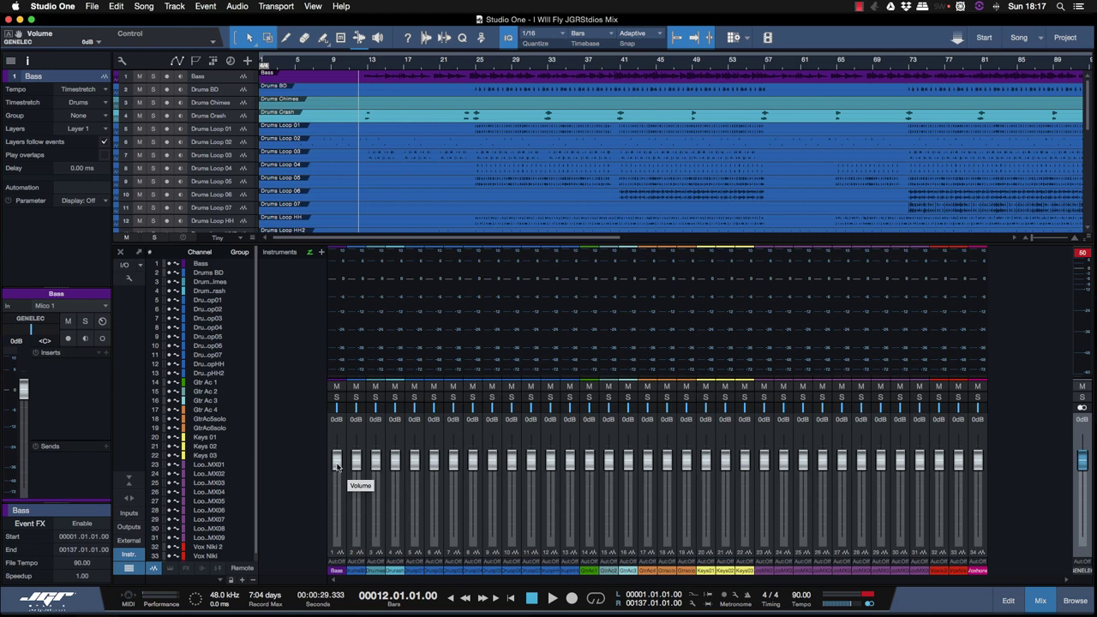
{"action": "left_click_drag", "start_coordinate": [337, 466], "coordinate": [339, 469]}
{"action": "left_click", "coordinate": [129, 500]}
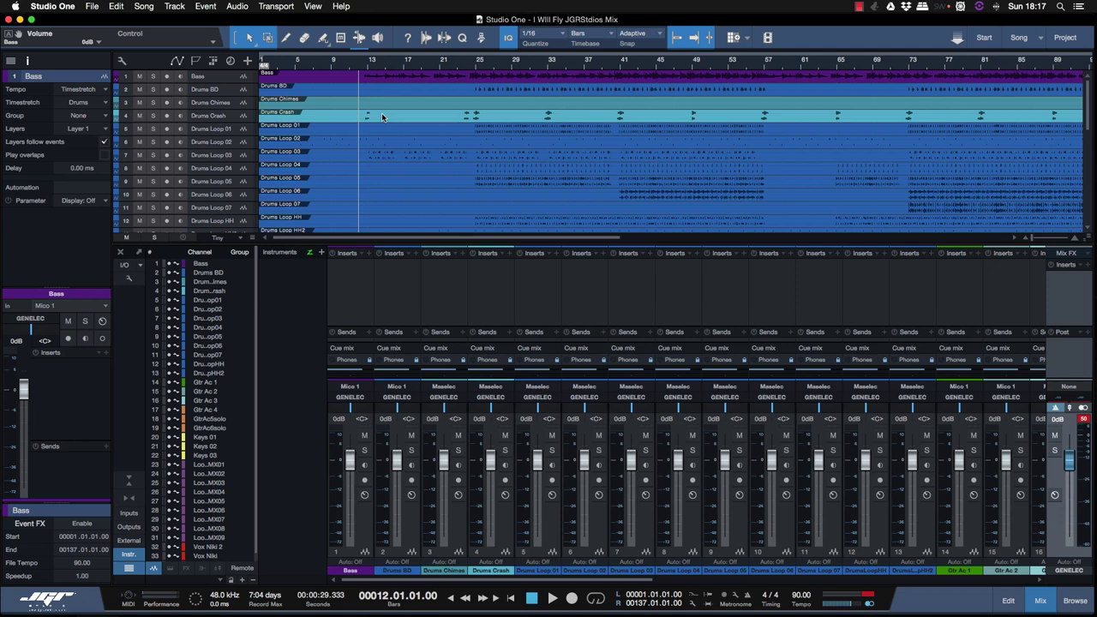
Enlarge the Bass track and try lowering its audio event's gain with the event volume handle
{"action": "left_click_drag", "start_coordinate": [231, 84], "coordinate": [232, 168]}
{"action": "left_click", "coordinate": [658, 144]}
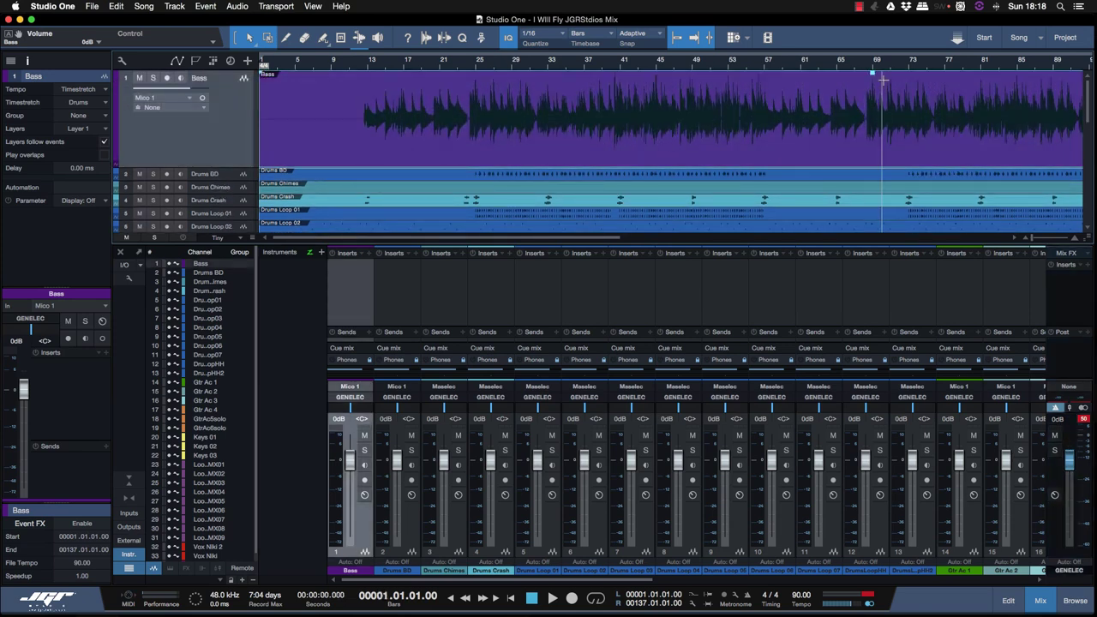
{"action": "left_click_drag", "start_coordinate": [873, 75], "coordinate": [872, 125]}
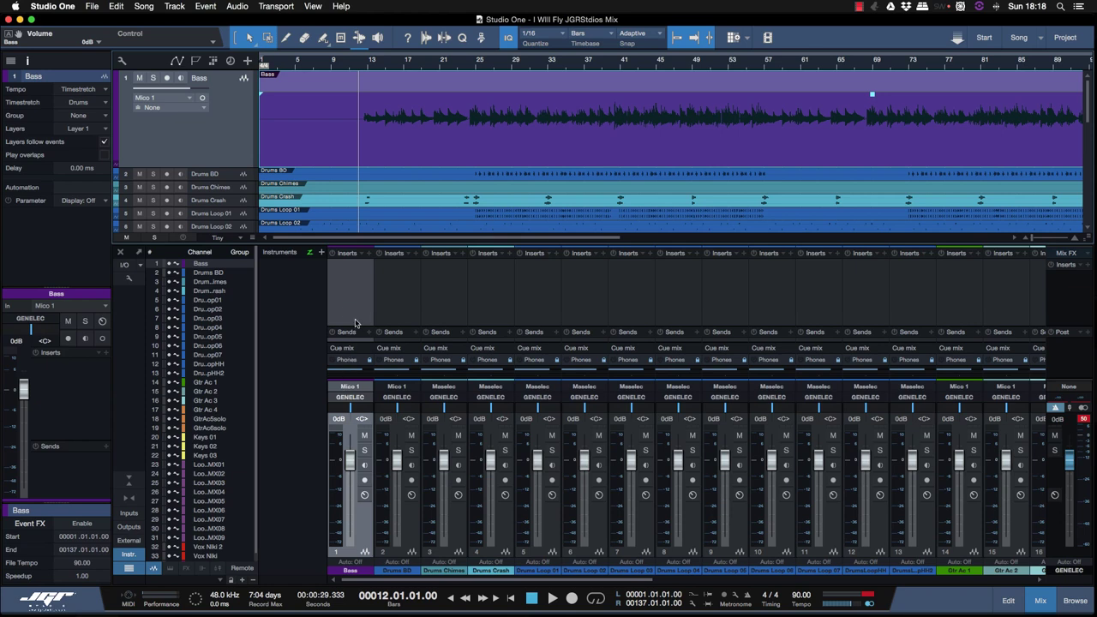
Insert the Mixtool plug-in on the Bass channel
{"action": "left_click", "coordinate": [369, 254]}
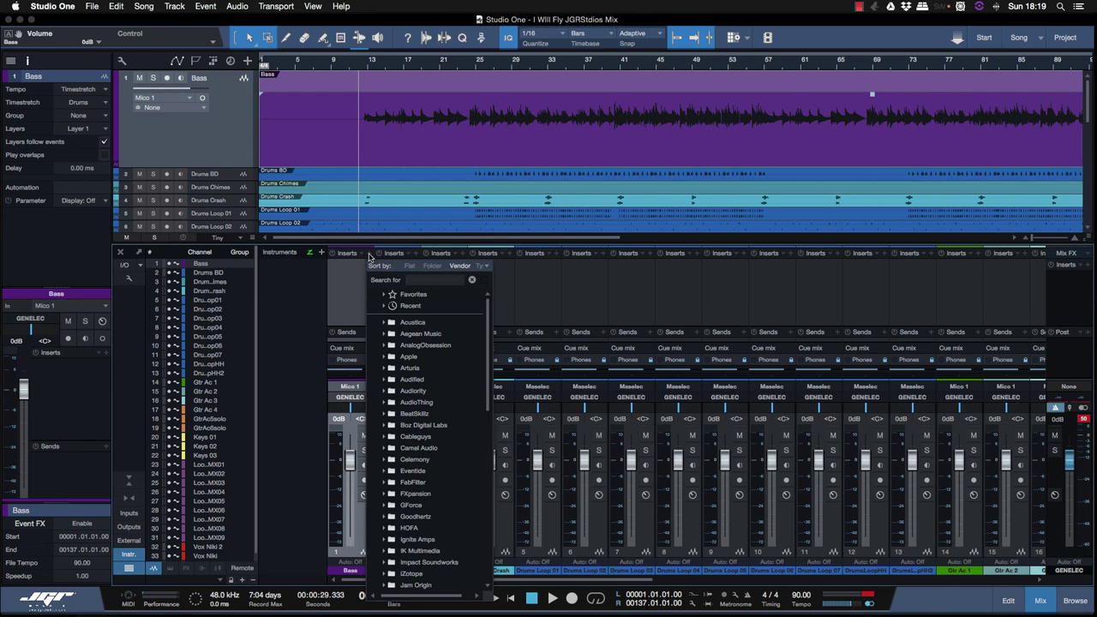
{"action": "scroll", "coordinate": [402, 346], "scroll_direction": "down", "scroll_amount": 10}
{"action": "left_click", "coordinate": [403, 347]}
{"action": "scroll", "coordinate": [404, 357], "scroll_direction": "down", "scroll_amount": 1}
{"action": "scroll", "coordinate": [403, 357], "scroll_direction": "down", "scroll_amount": 3}
{"action": "double_click", "coordinate": [419, 435]}
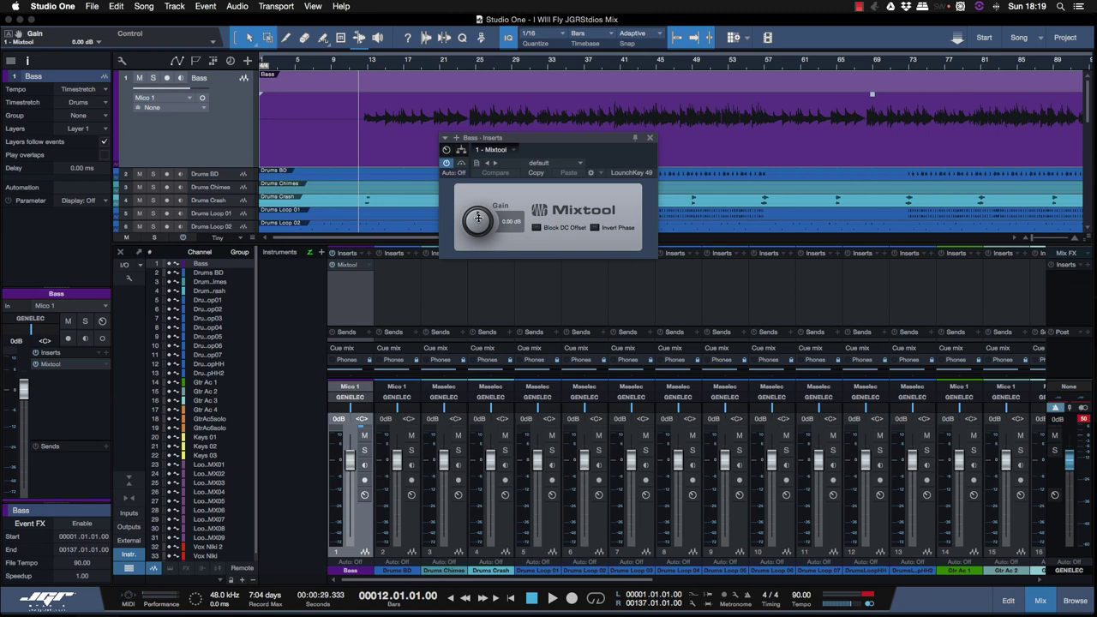
Set the Bass channel's Mixtool gain to -8 dB
{"action": "left_click", "coordinate": [510, 221]}
{"action": "type", "text": "-9"}
{"action": "key", "text": "Return"}
Solo and play the Bass track, comparing its meter level with the reduced Mixtool gain and with the gain at 0 dB
{"action": "key", "text": "s"}
{"action": "key", "text": "space"}
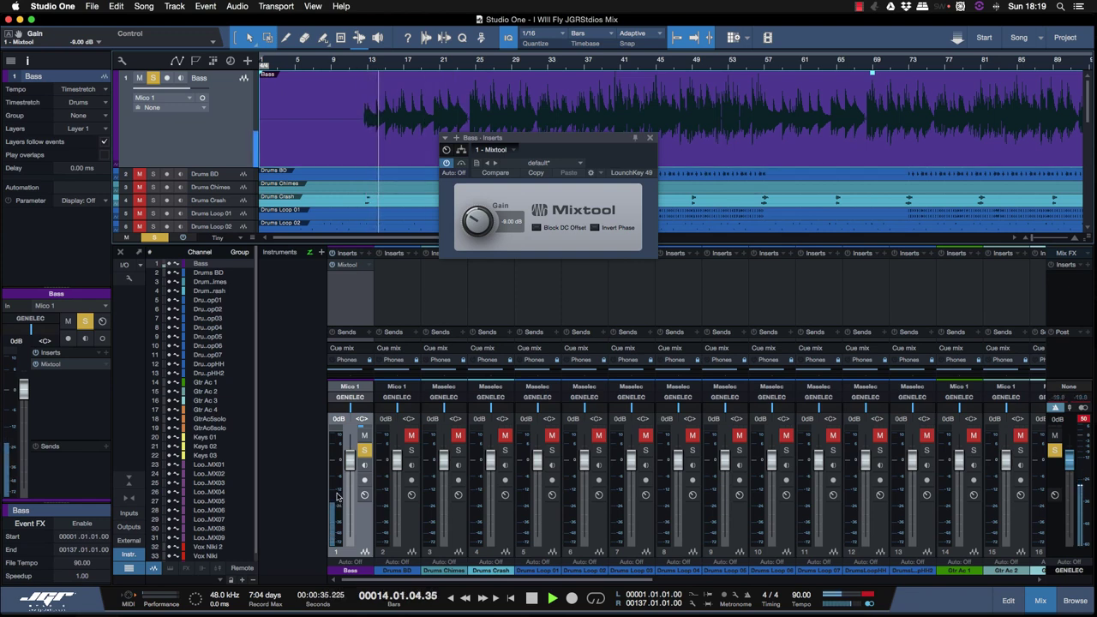
{"action": "mouse_move", "coordinate": [338, 496]}
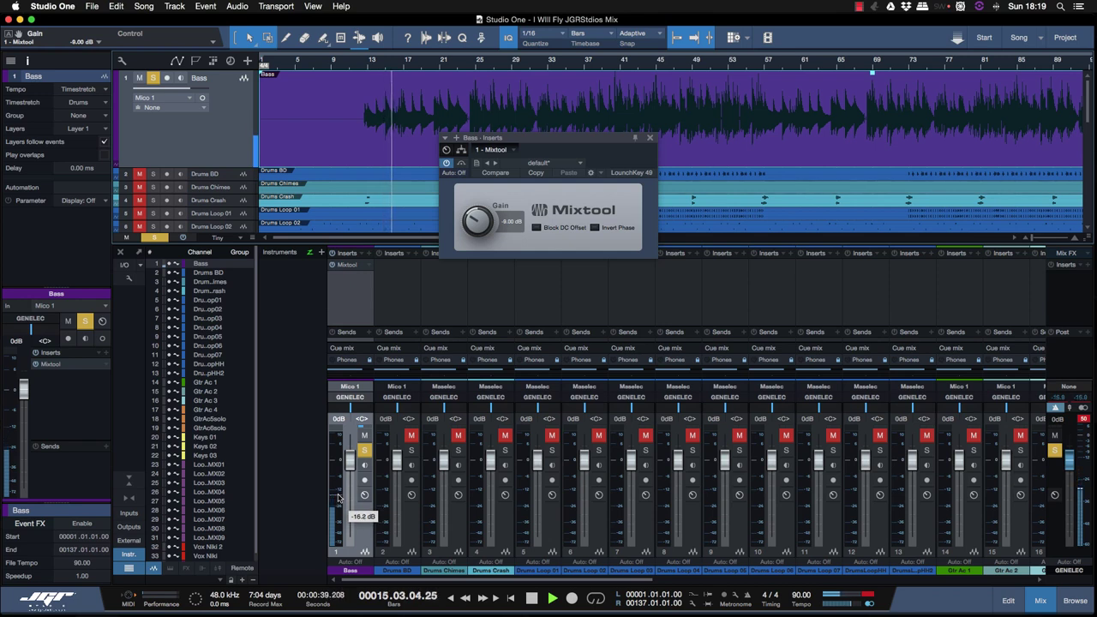
{"action": "left_click", "coordinate": [476, 229], "text": "super"}
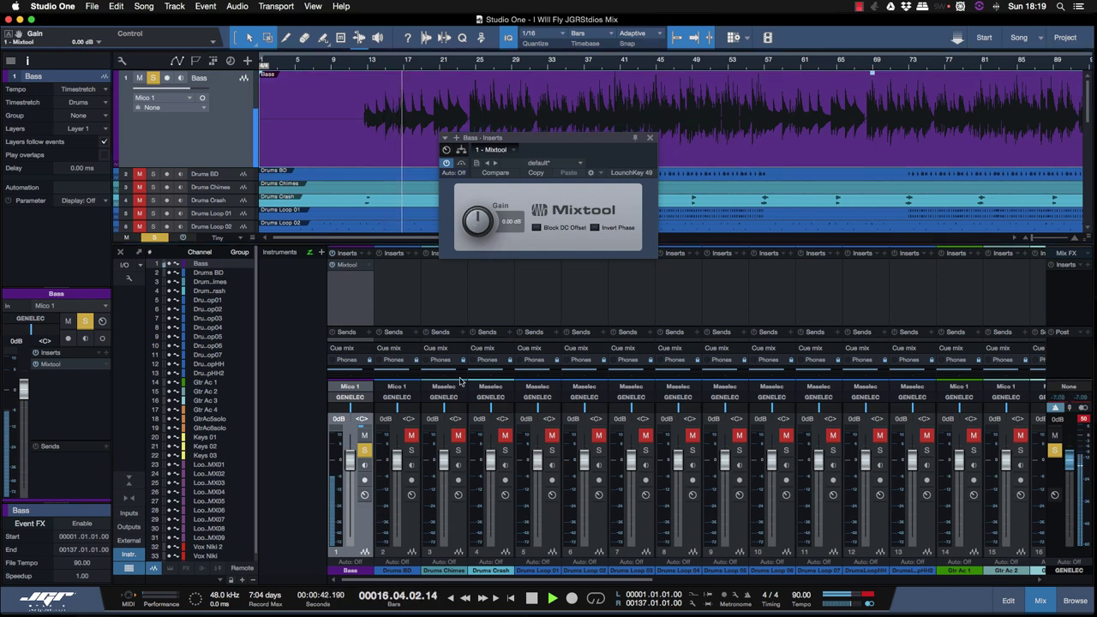
{"action": "mouse_move", "coordinate": [338, 480]}
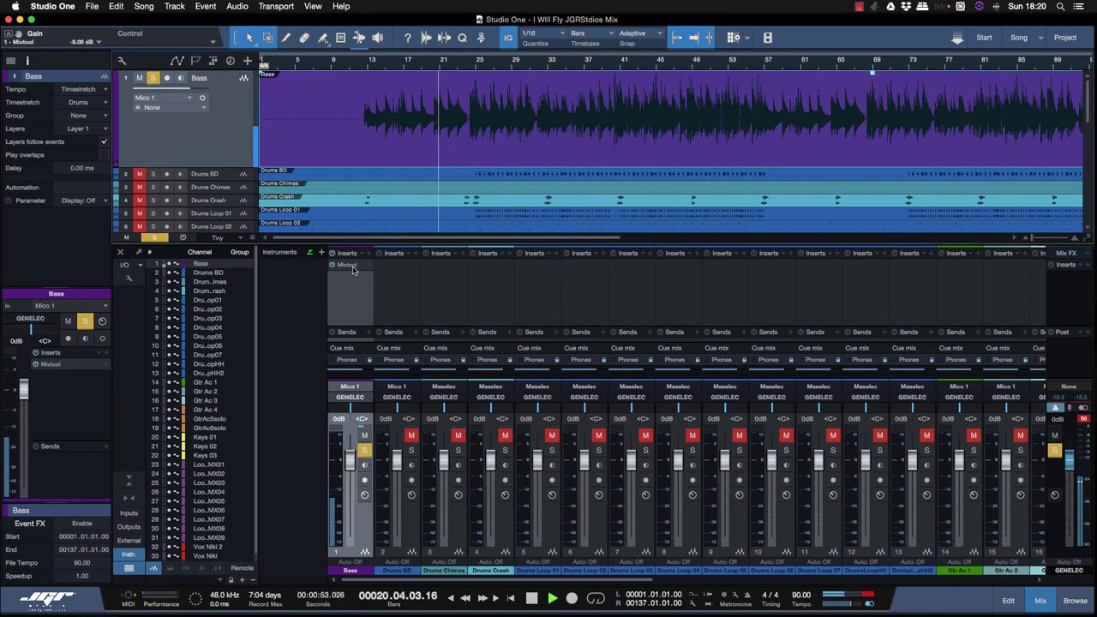
Copy the Bass channel's Mixtool insert with its -8 dB gain to all the other channels
{"action": "left_click_drag", "start_coordinate": [352, 269], "coordinate": [849, 269]}
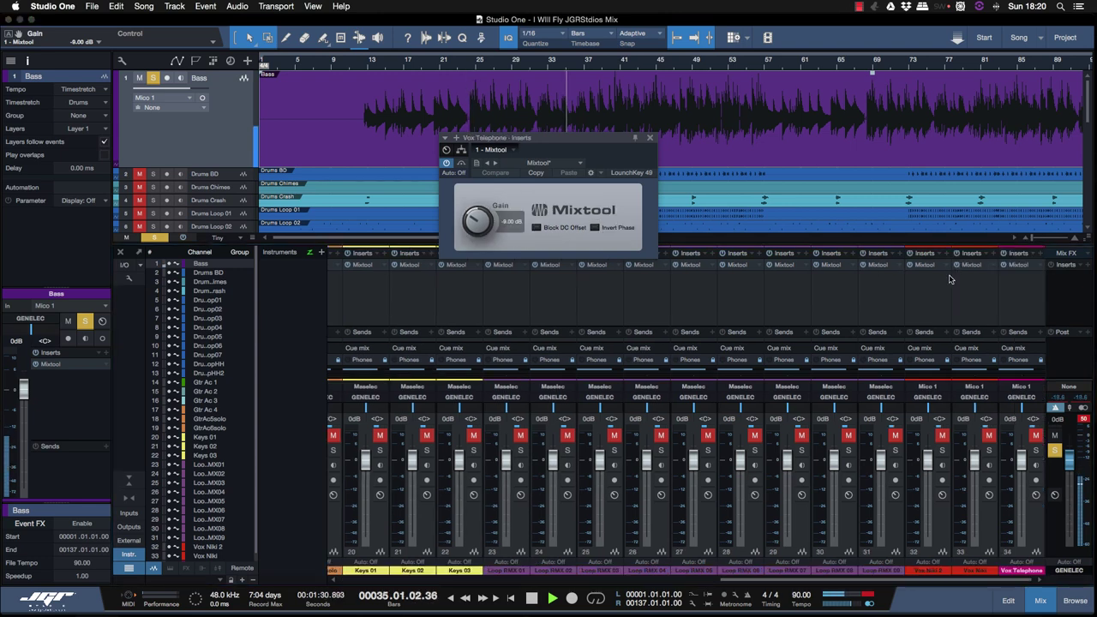
Clear the main output's clip indicator and turn off solo to check the meters of all channels during playback
{"action": "left_click", "coordinate": [1084, 421]}
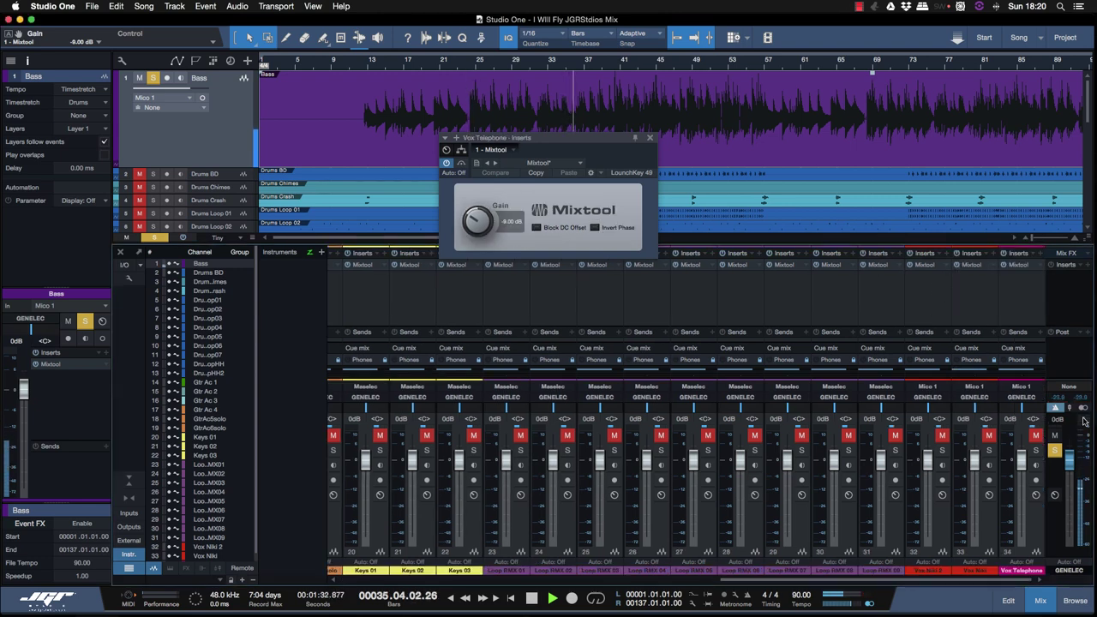
{"action": "left_click", "coordinate": [1055, 450]}
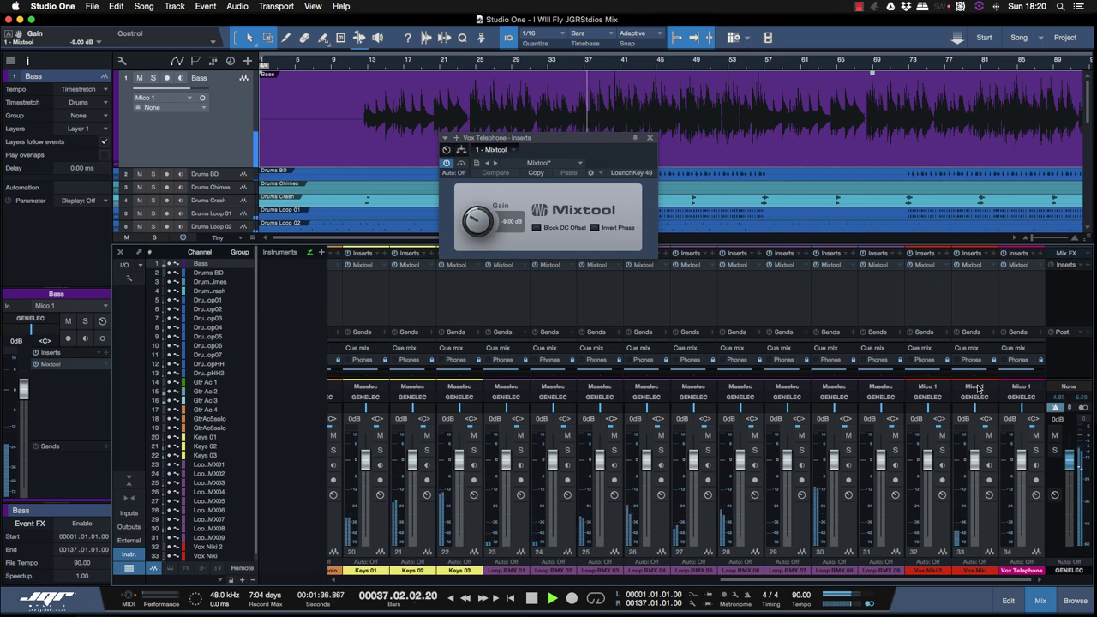
{"action": "scroll", "coordinate": [549, 464], "scroll_direction": "left", "scroll_amount": 5}
{"action": "scroll", "coordinate": [548, 463], "scroll_direction": "left", "scroll_amount": 17}
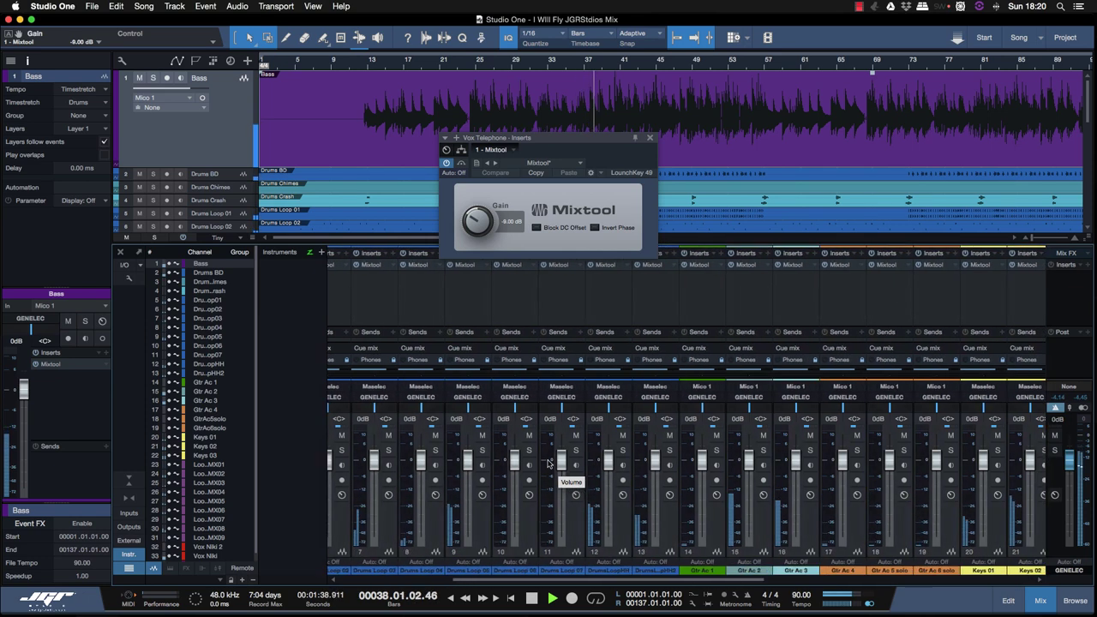
{"action": "scroll", "coordinate": [549, 463], "scroll_direction": "right", "scroll_amount": 10}
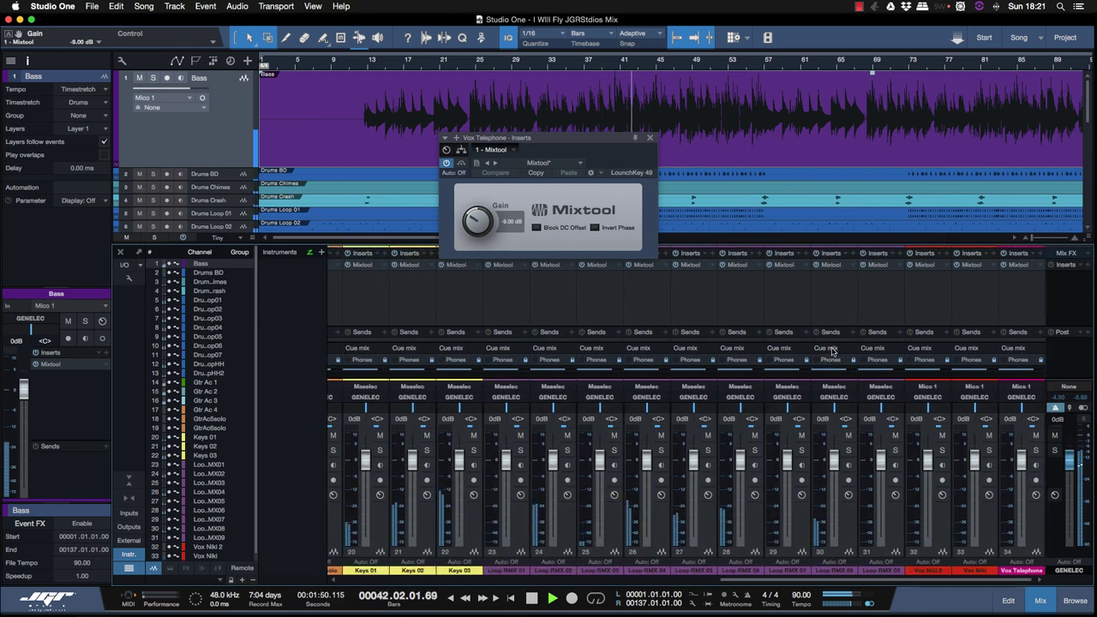
Route the GENELEC main output to AES L + R
{"action": "left_click", "coordinate": [1074, 390]}
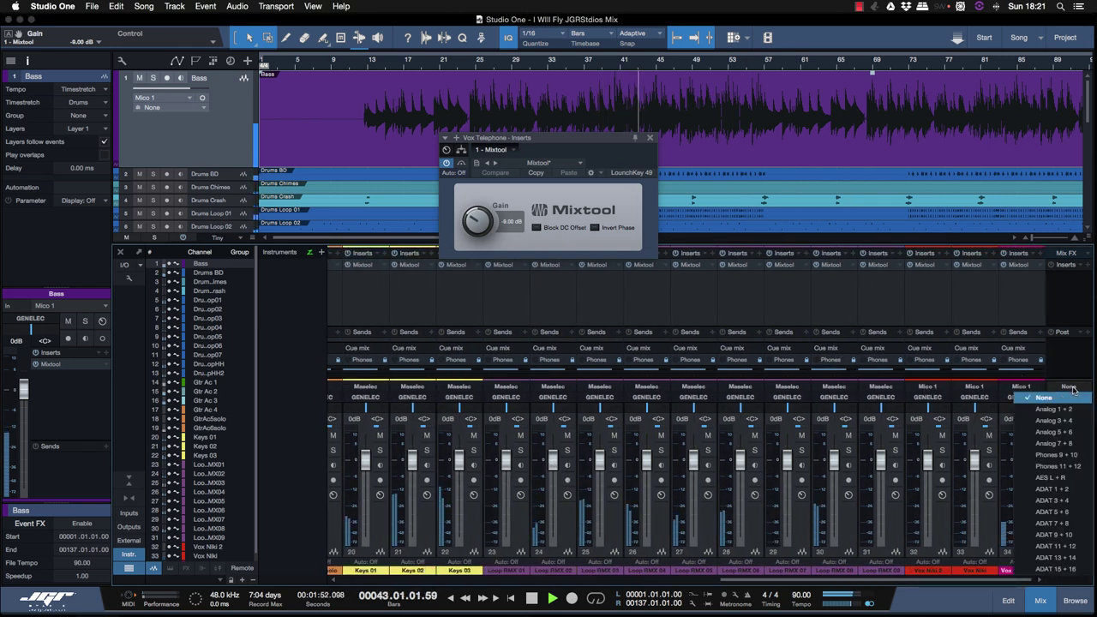
{"action": "left_click", "coordinate": [1063, 477]}
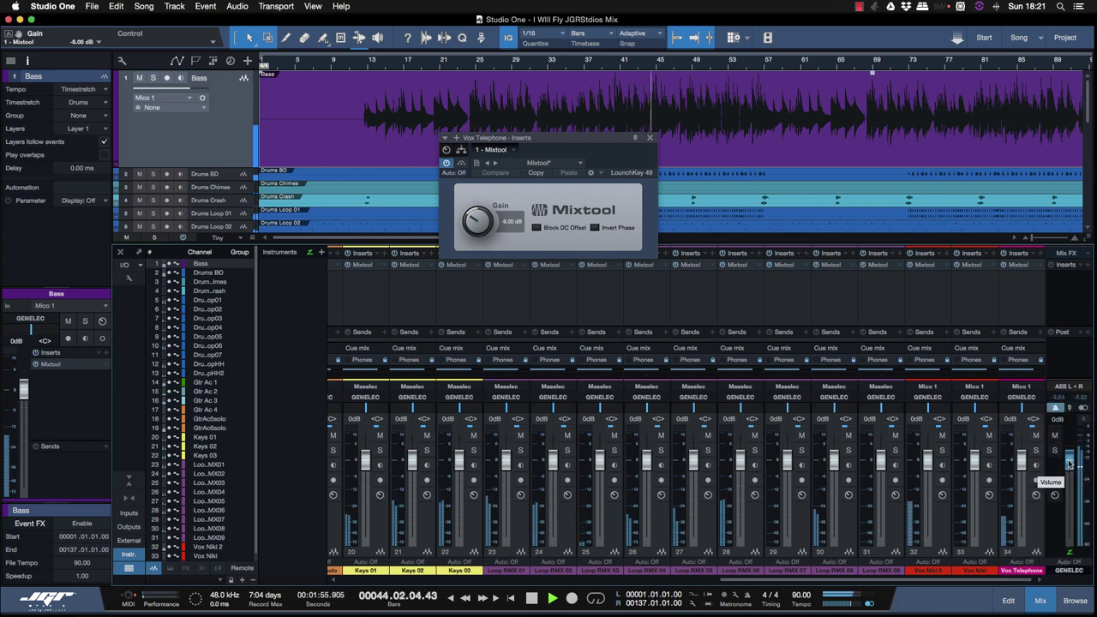
Try the main output fader at about -14.3 dB and reset it to 0 dB
{"action": "left_click_drag", "start_coordinate": [1069, 462], "coordinate": [1070, 494]}
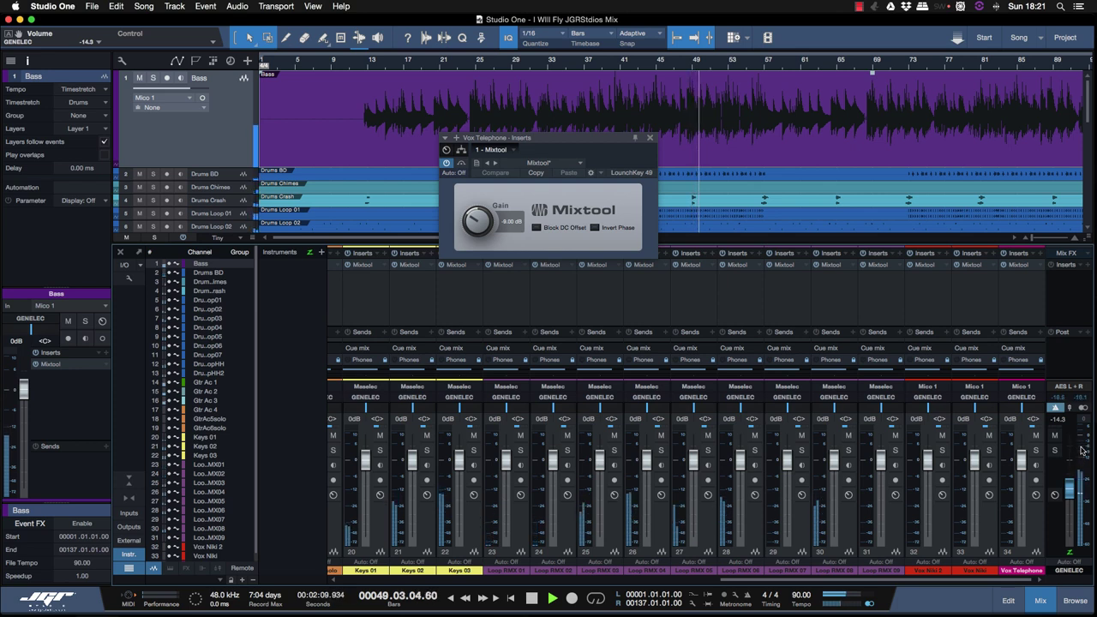
{"action": "left_click", "coordinate": [1070, 487], "text": "alt"}
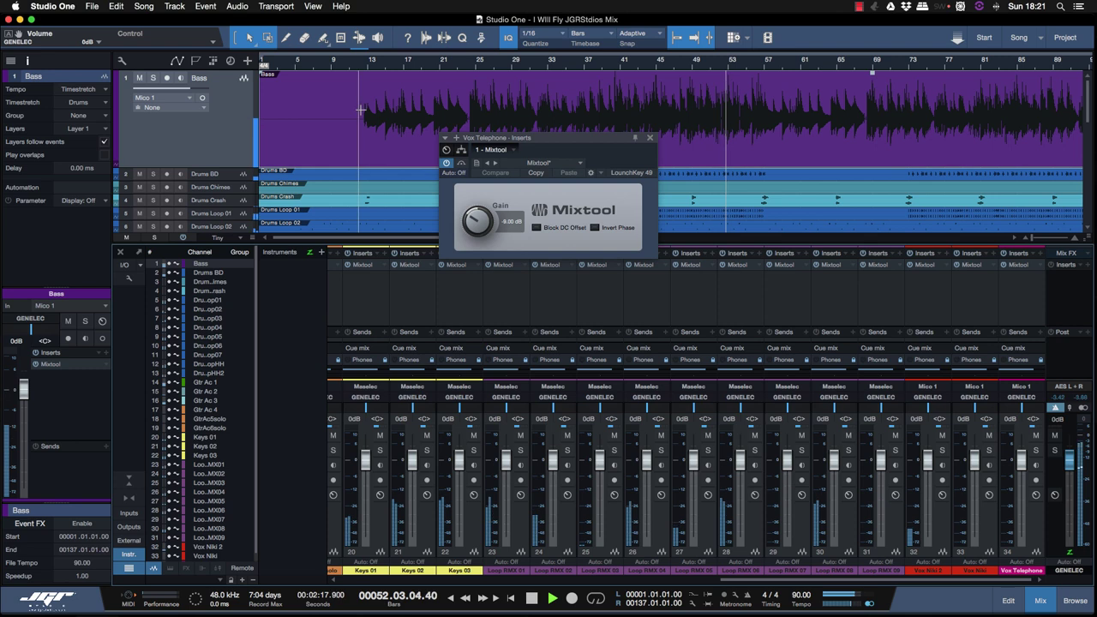
Shrink the Bass track back to a compact height and close the Mixtool window
{"action": "left_click_drag", "start_coordinate": [217, 168], "coordinate": [217, 85]}
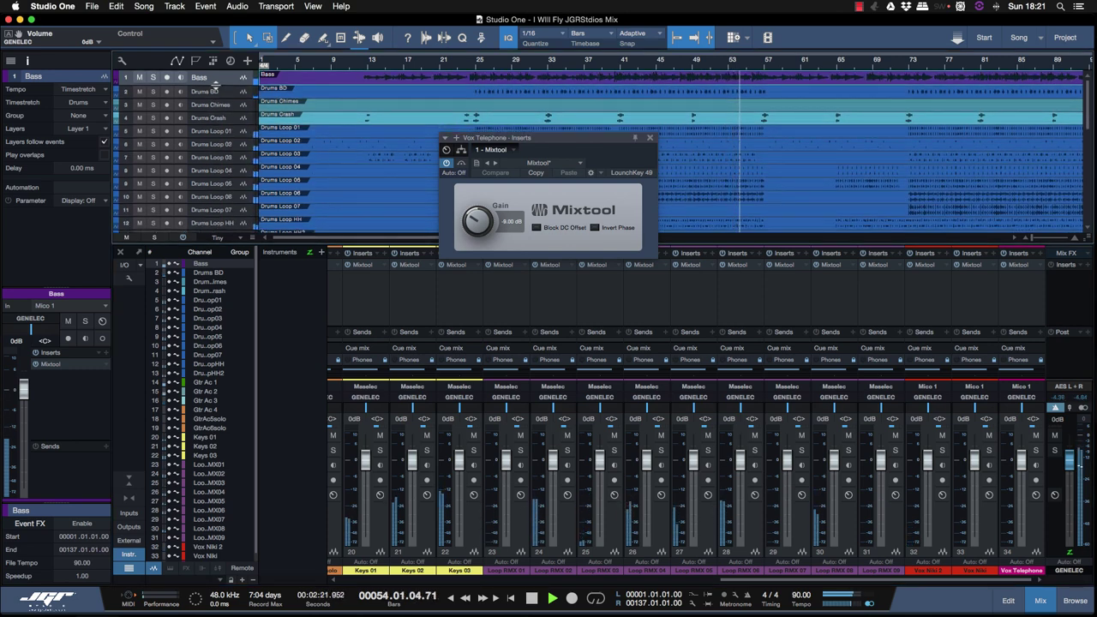
{"action": "left_click", "coordinate": [650, 138]}
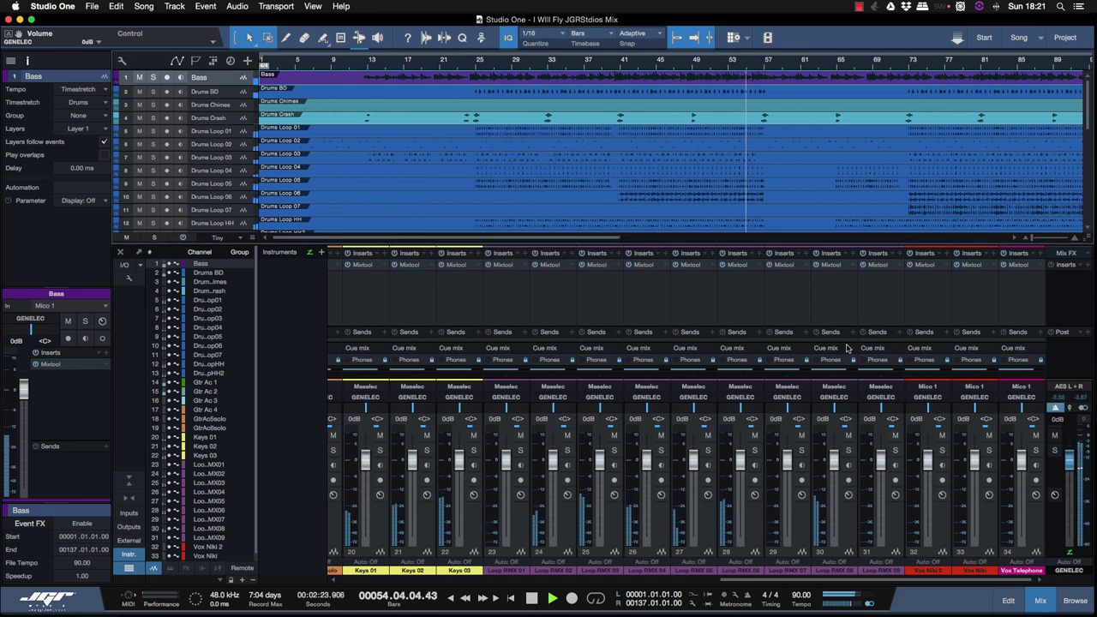
Lower the main output fader to about -15.3 dB and check the channel and main output meters
{"action": "left_click_drag", "start_coordinate": [1070, 460], "coordinate": [1069, 491]}
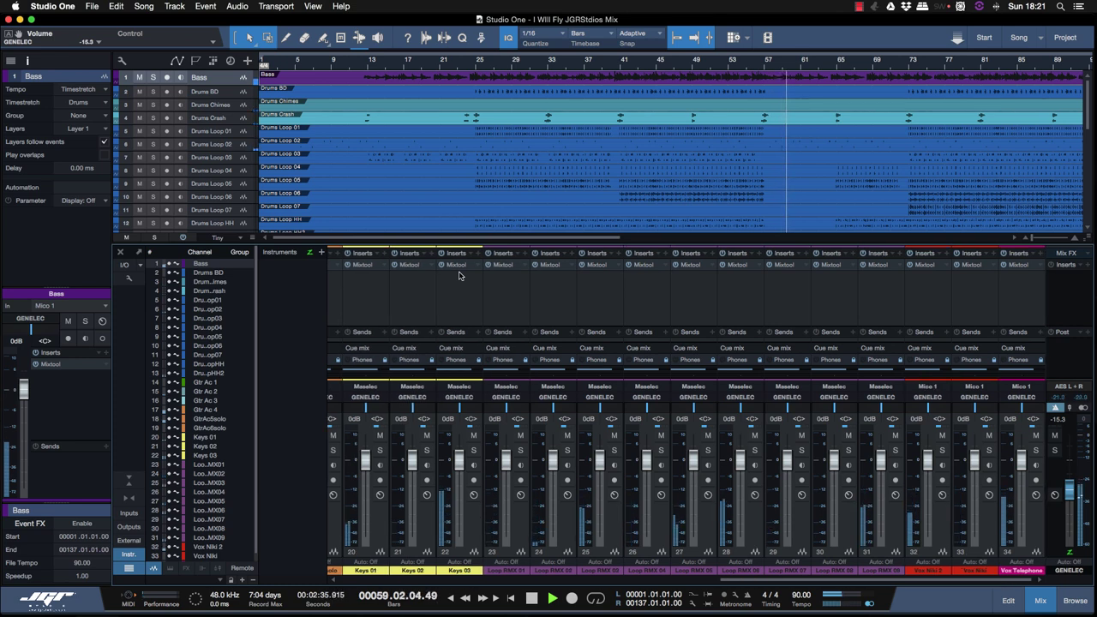
{"action": "scroll", "coordinate": [458, 276], "scroll_direction": "left", "scroll_amount": 10}
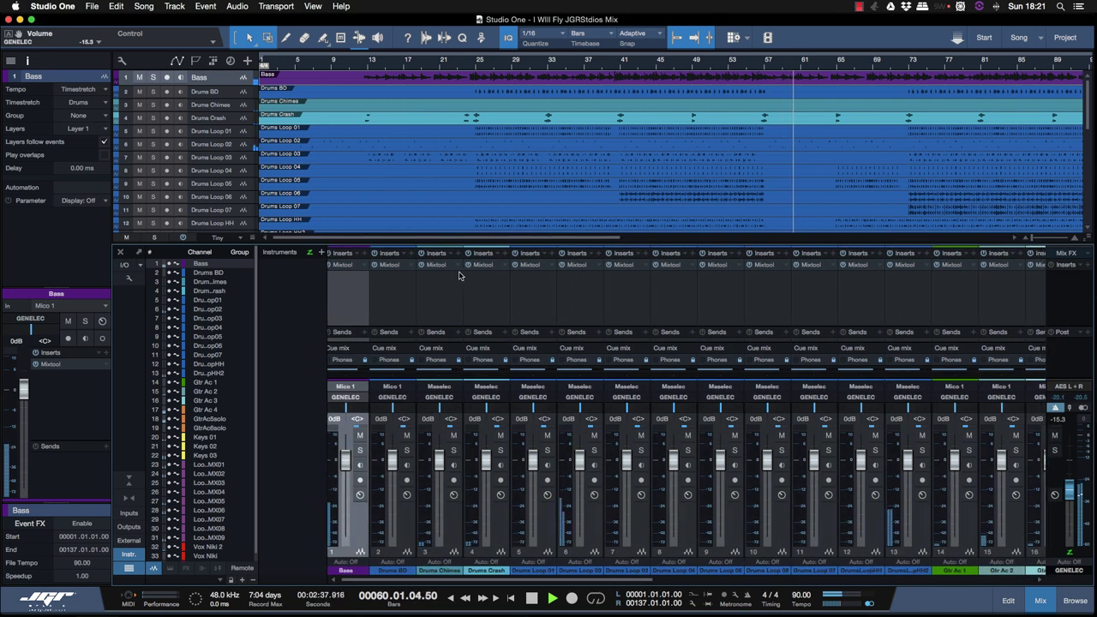
{"action": "scroll", "coordinate": [459, 275], "scroll_direction": "right", "scroll_amount": 10}
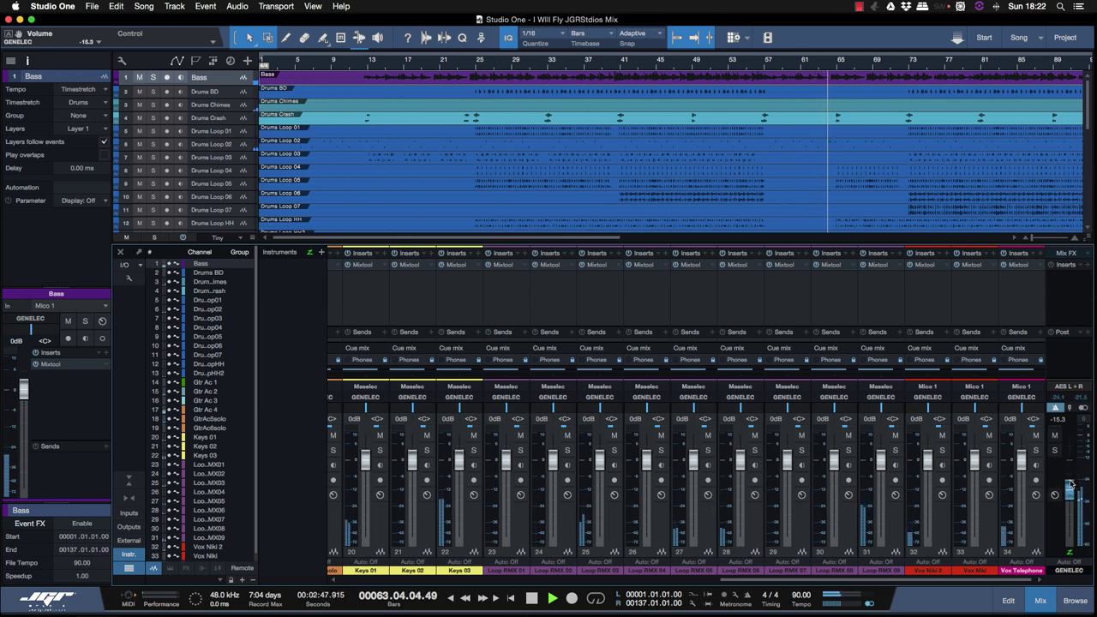
{"action": "mouse_move", "coordinate": [1080, 463]}
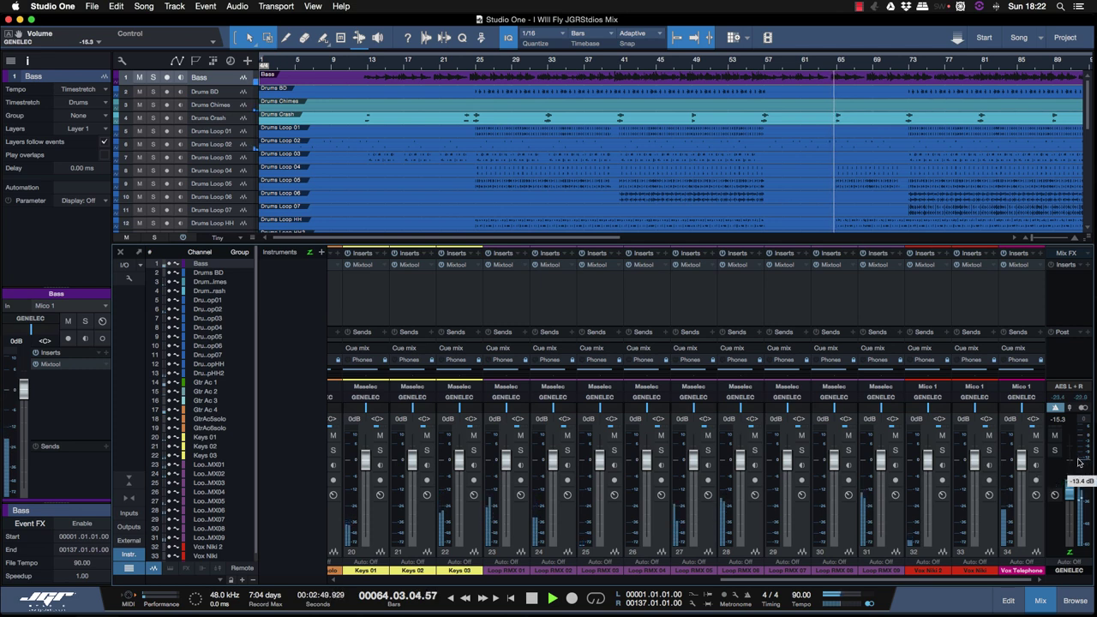